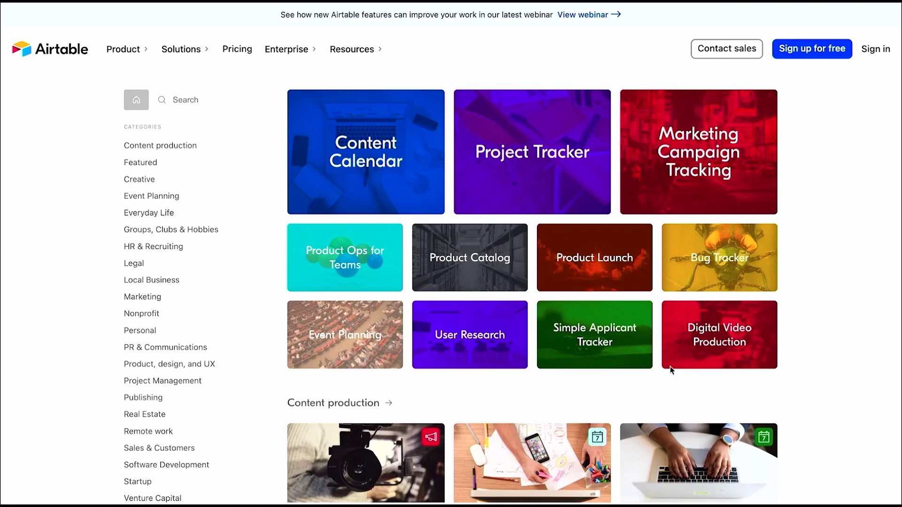
Browse the Event Planning template preview's Schedule, Speakers, Attendees and Budget tables.
scroll(670, 367, down, 5)
scroll(670, 367, down, 2)
scroll(670, 370, down, 1)
scroll(670, 370, down, 1)
scroll(670, 370, down, 1)
scroll(671, 370, down, 1)
scroll(669, 368, down, 1)
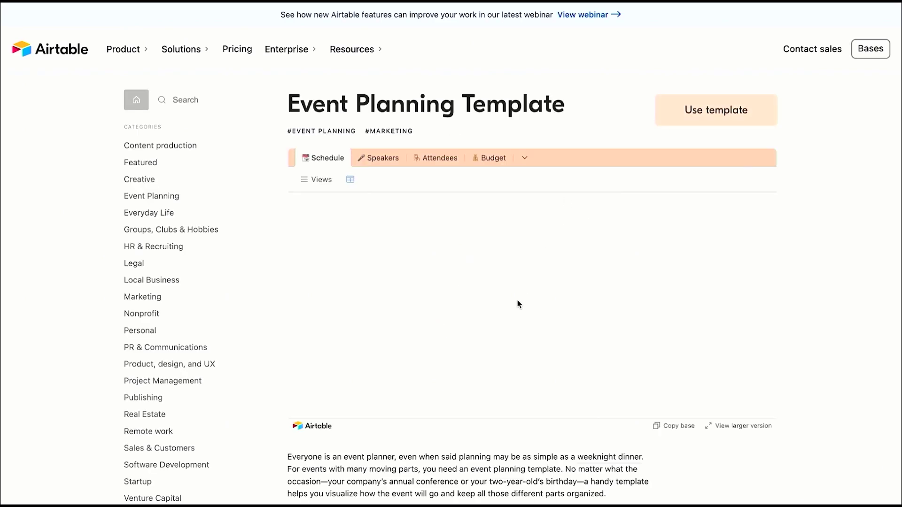
click(374, 160)
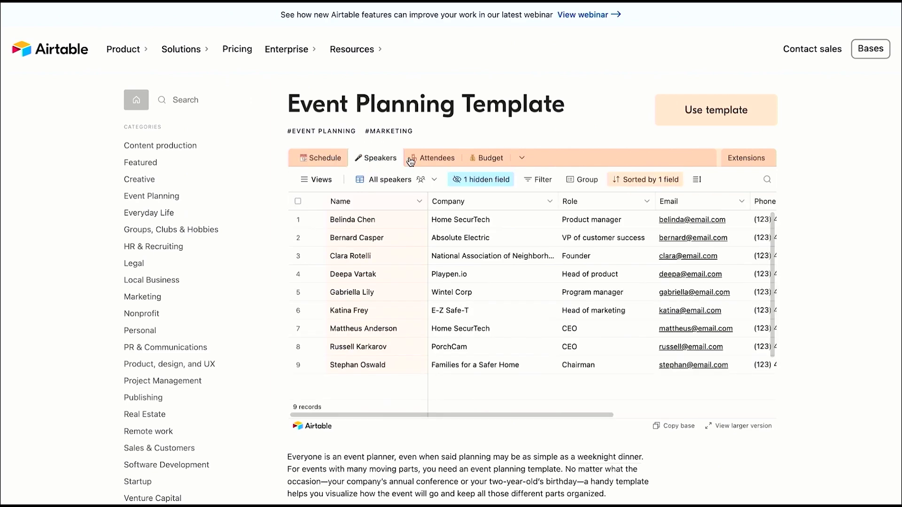
click(436, 159)
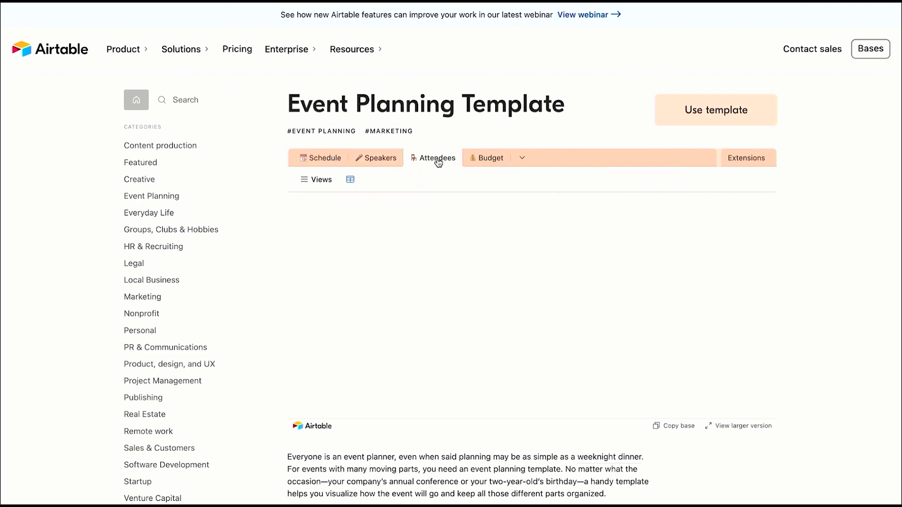
click(496, 162)
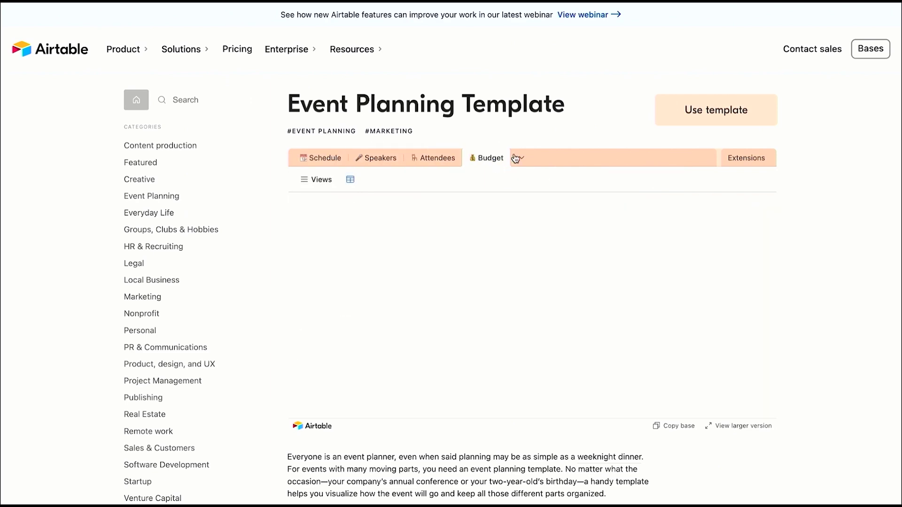
Install the Event Planning template as a base in the Personal workspace and start its tour.
click(715, 110)
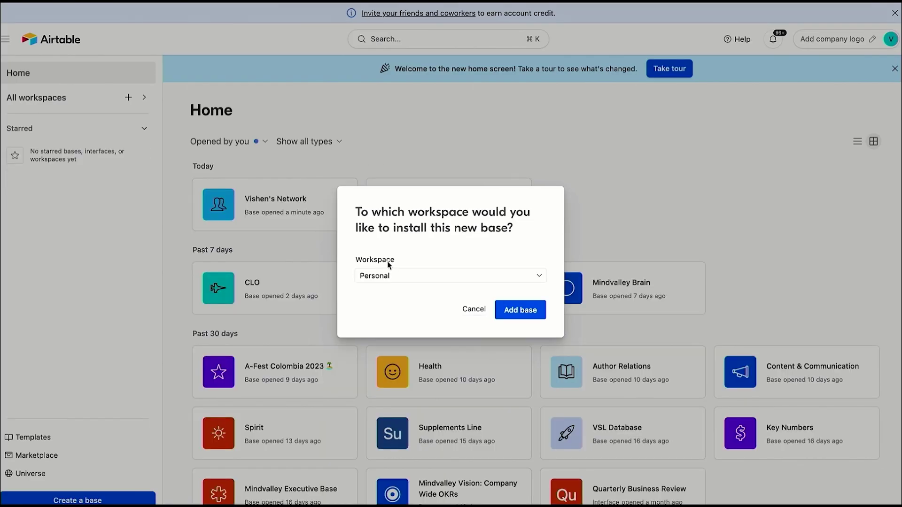
click(507, 314)
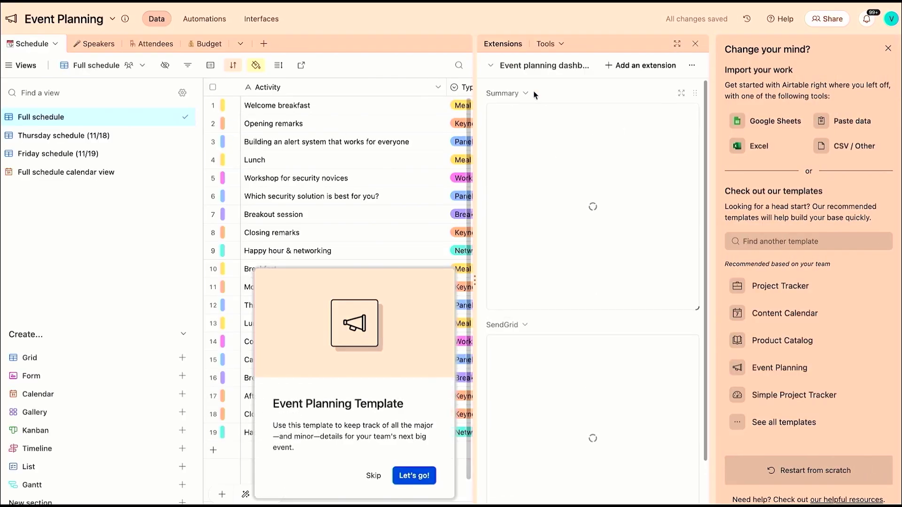
click(421, 478)
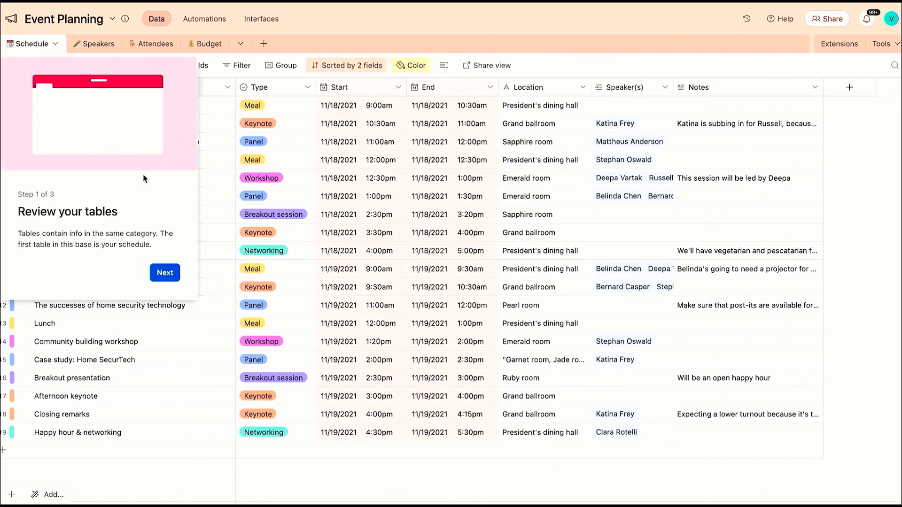
Step through the onboarding tour to the end and dismiss the welcome dialog.
click(175, 275)
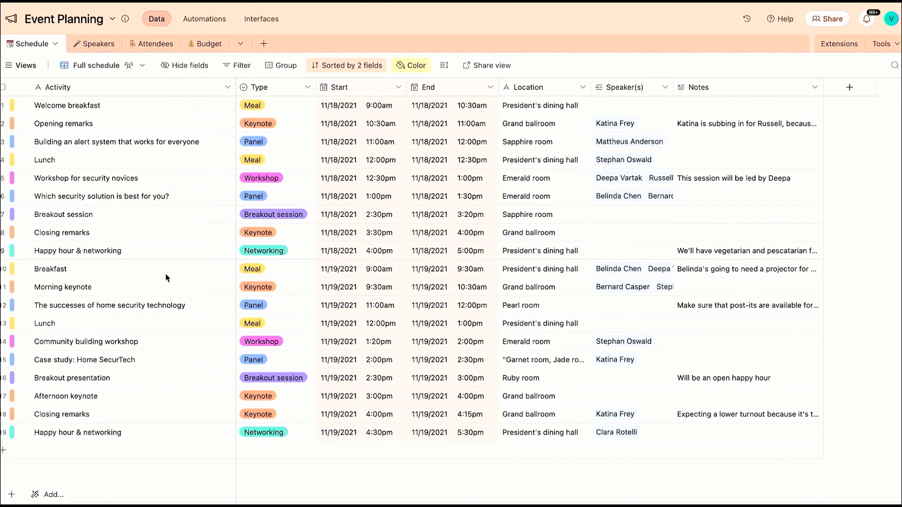
click(194, 327)
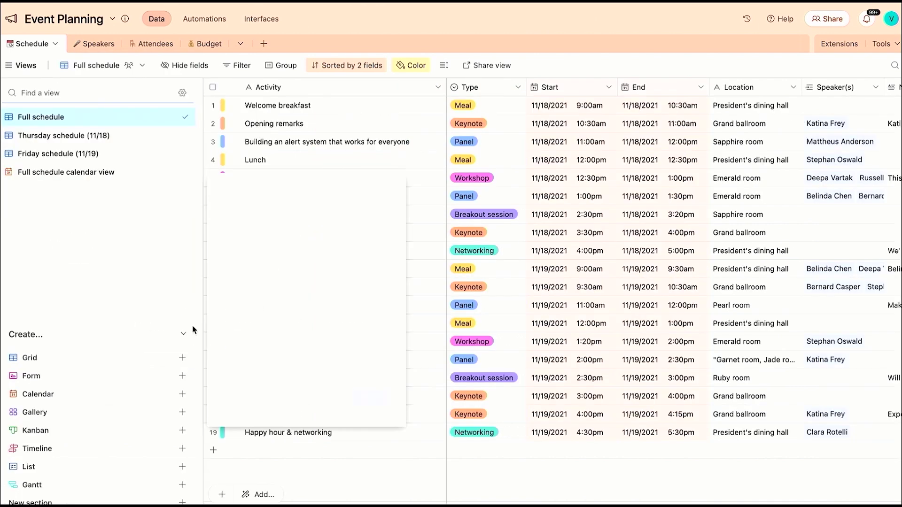
click(377, 402)
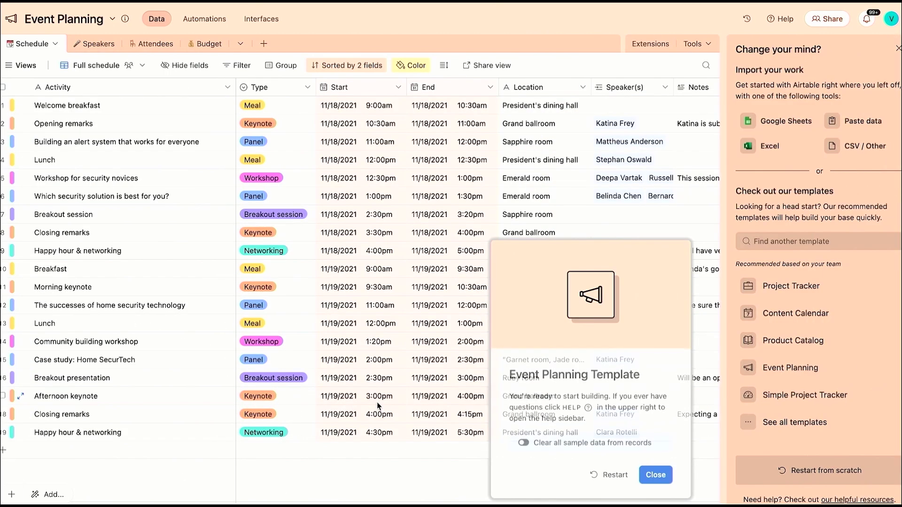
click(667, 481)
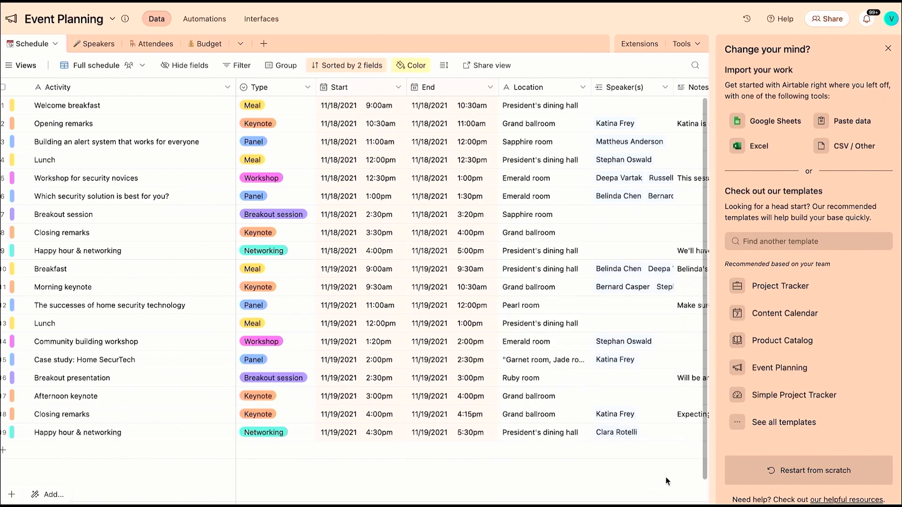
Browse the Speakers, Attendees and Budget tables, then show the Unconfirmed speakers view.
click(99, 44)
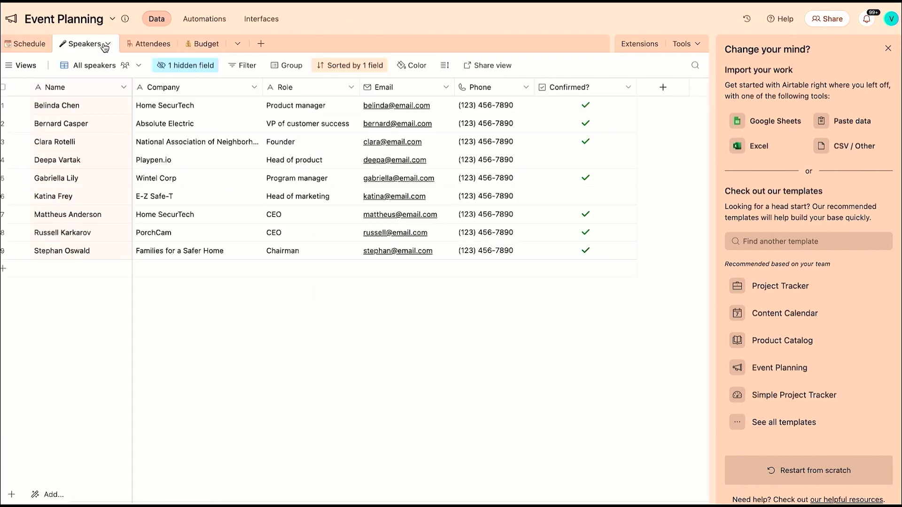
click(157, 45)
click(197, 45)
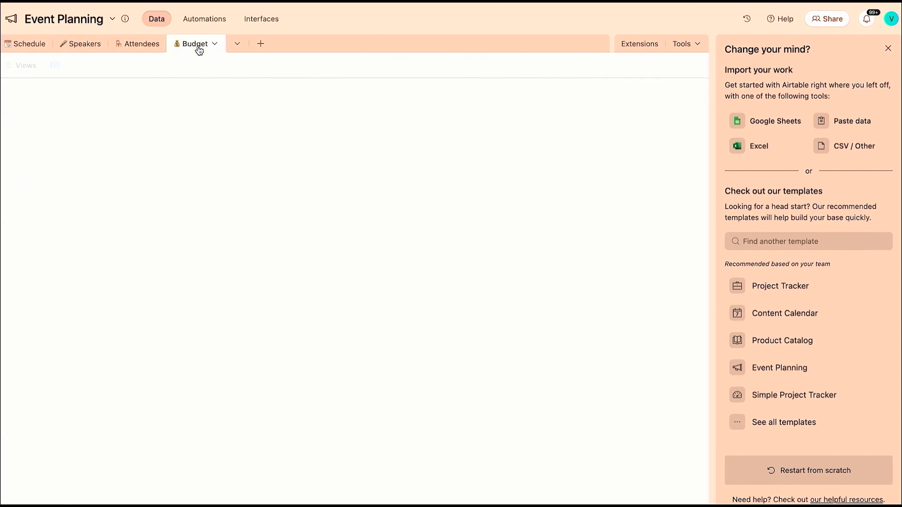
click(78, 48)
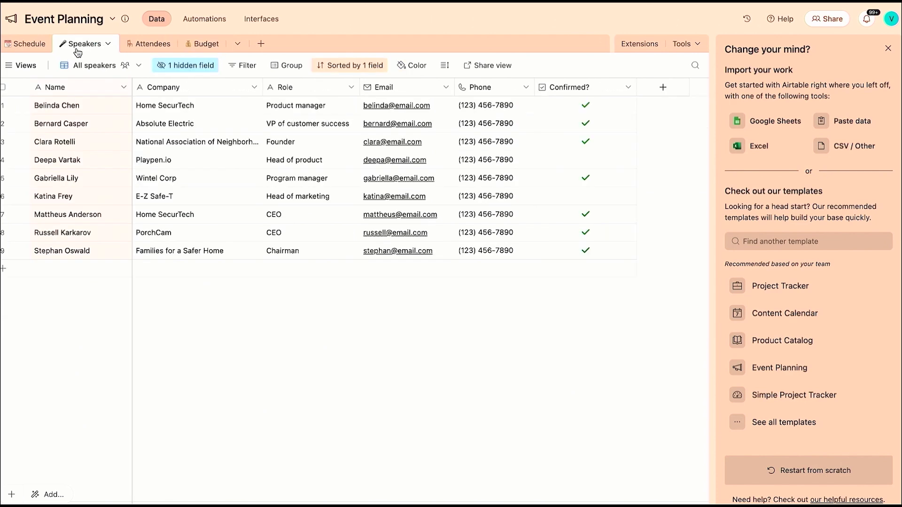
click(24, 68)
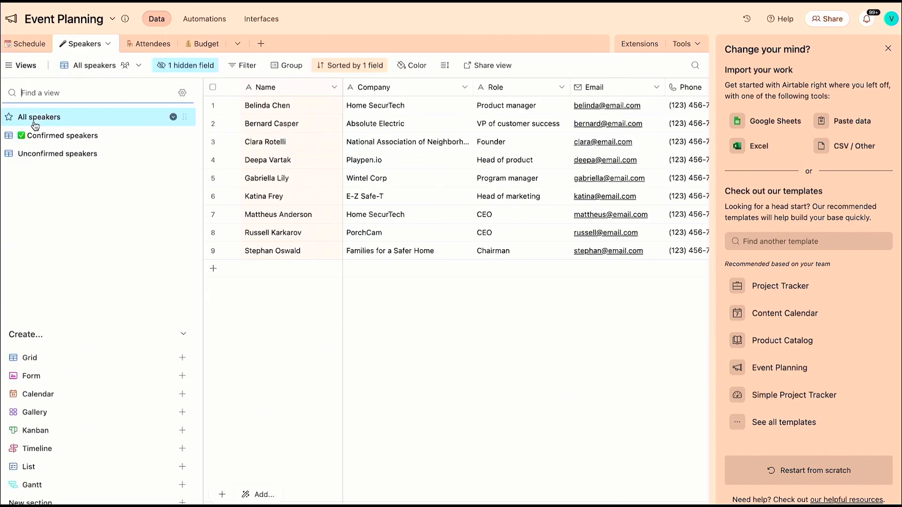
click(36, 159)
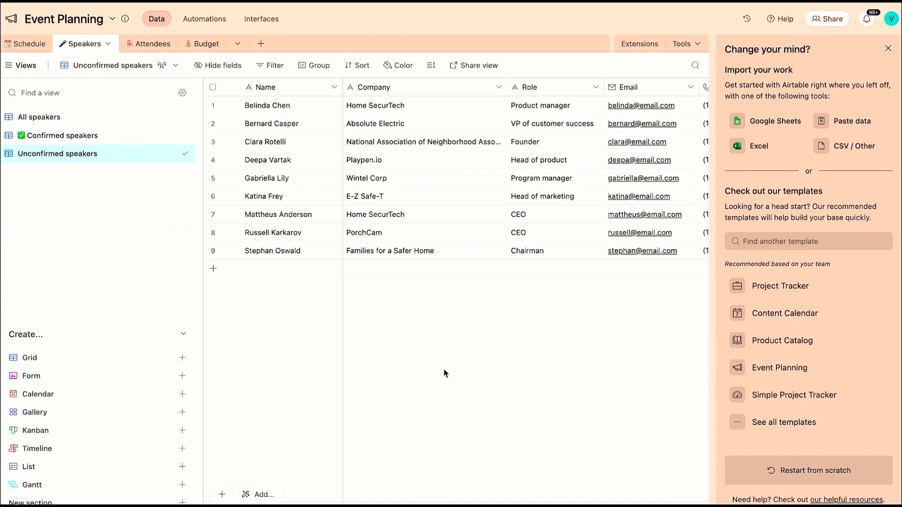
Check the Attendees and Budget views, close the suggestions panel, and return to Schedule.
click(157, 48)
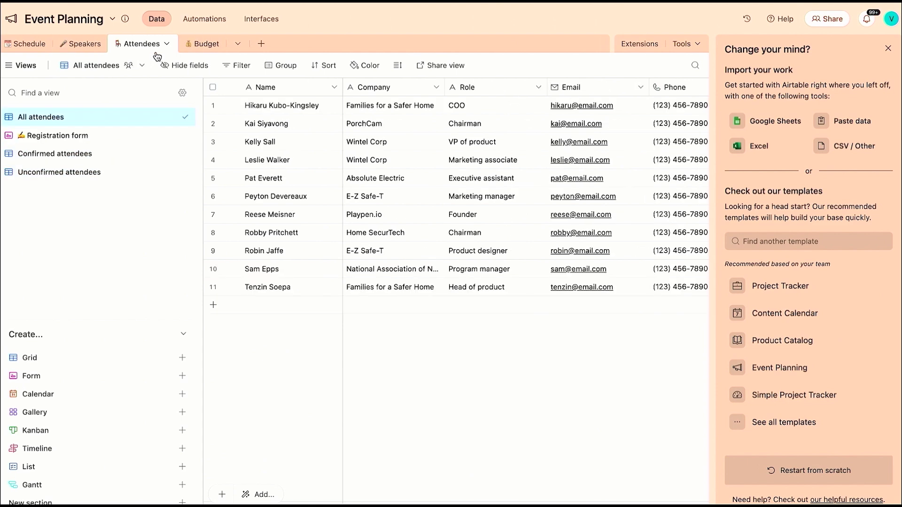
click(202, 53)
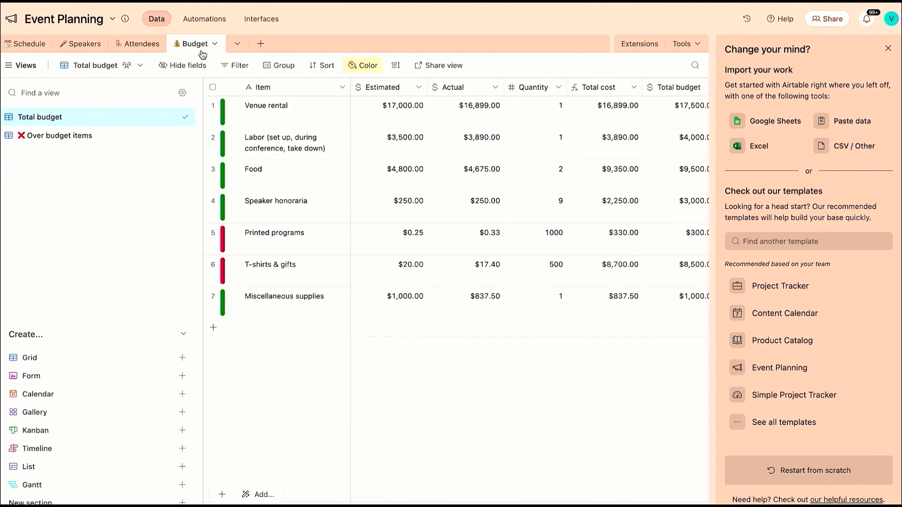
click(887, 49)
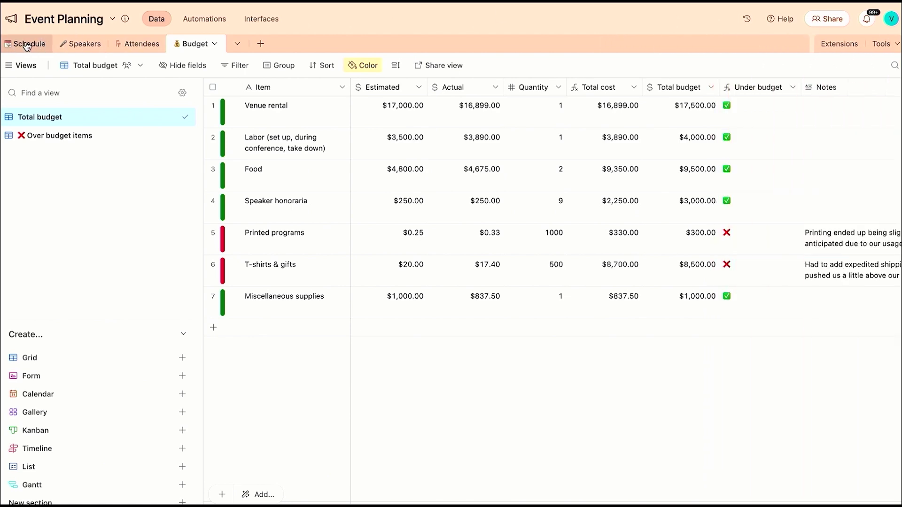
click(27, 46)
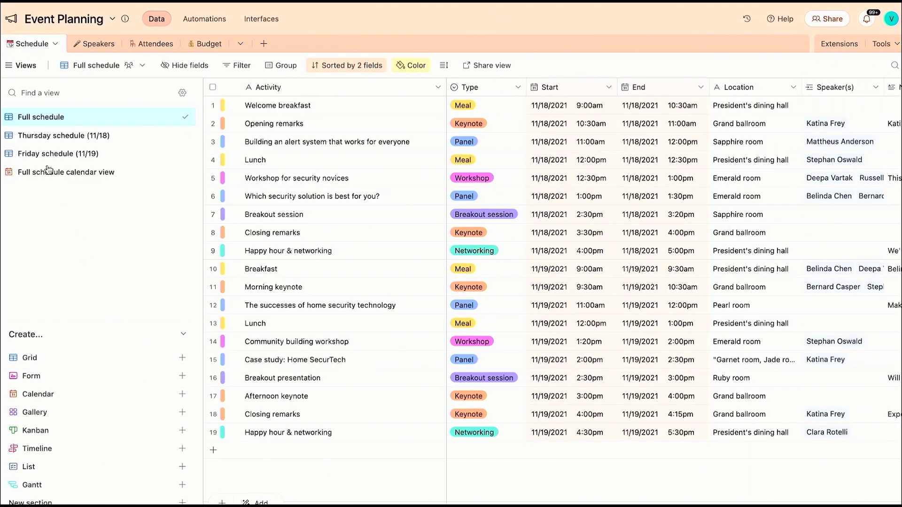
Show the Full schedule calendar for November 2021, then start and cancel a Speakers gallery view.
click(25, 177)
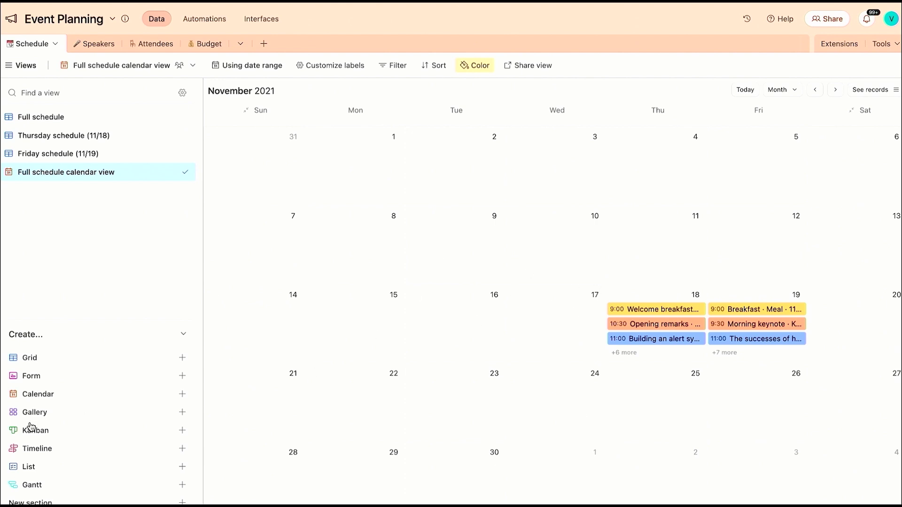
click(99, 44)
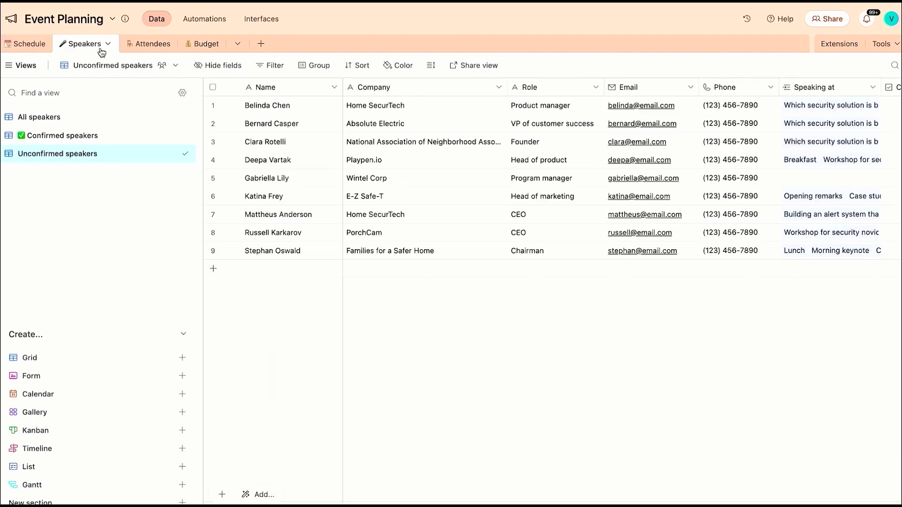
click(45, 416)
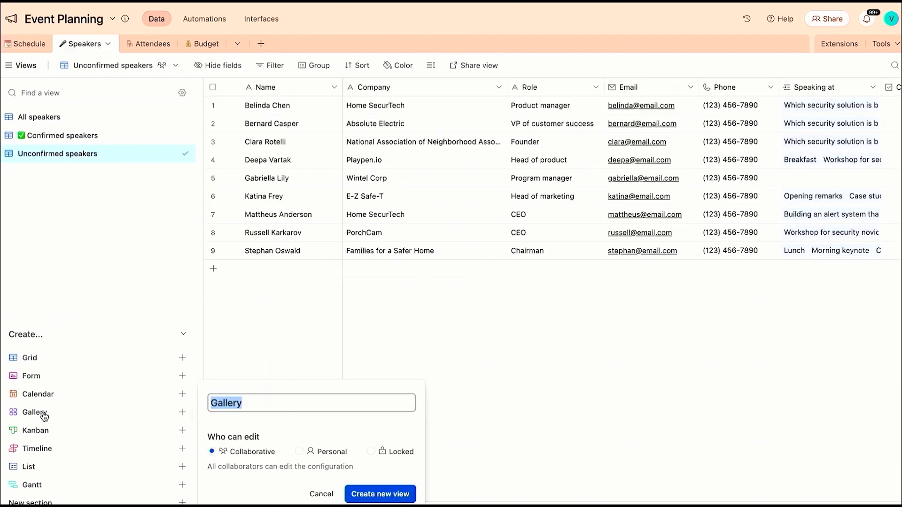
click(550, 413)
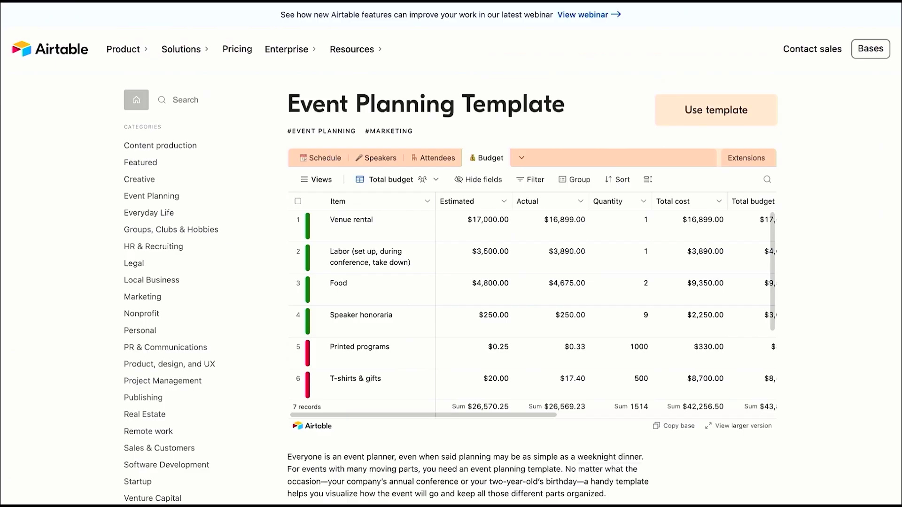
Browse the Featured templates category on the templates site.
click(148, 165)
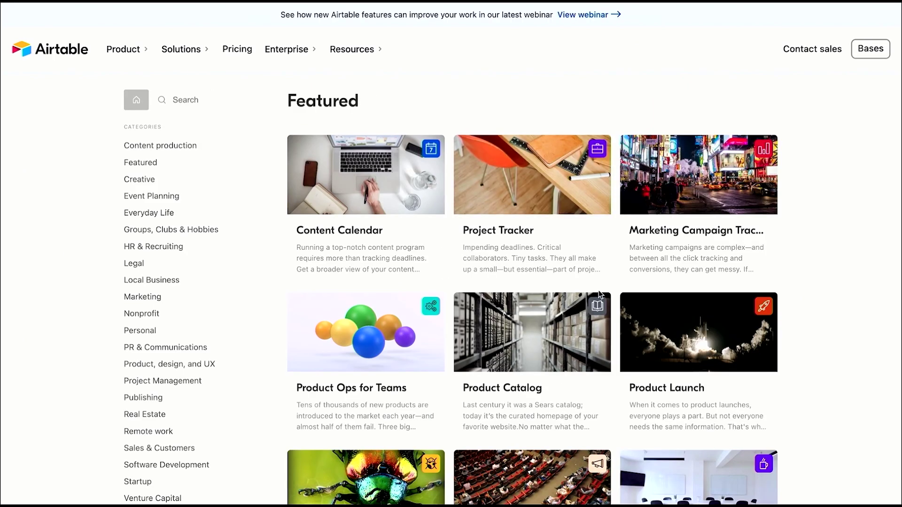
scroll(620, 310, down, 5)
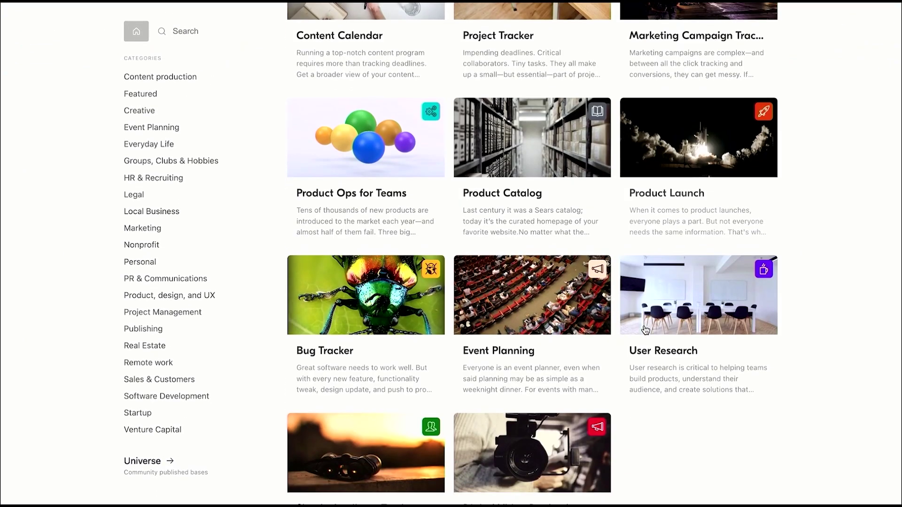
scroll(645, 329, down, 2)
scroll(644, 329, down, 1)
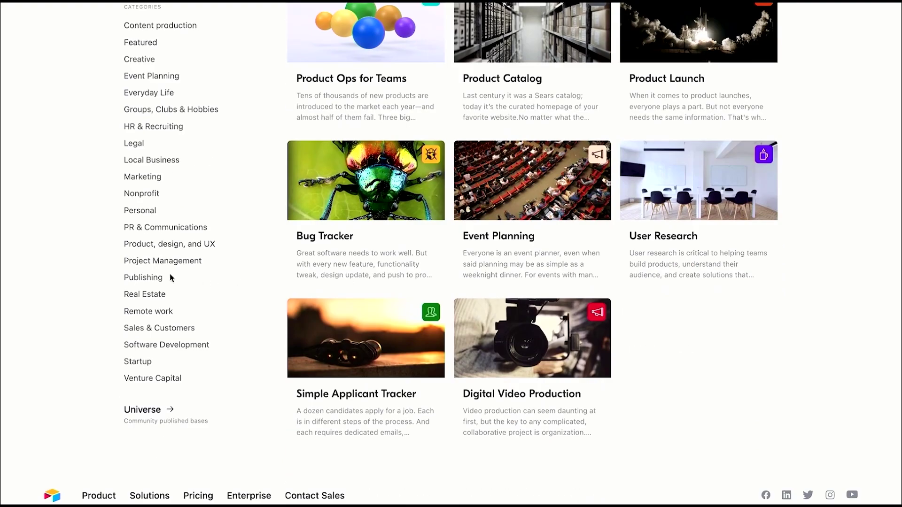